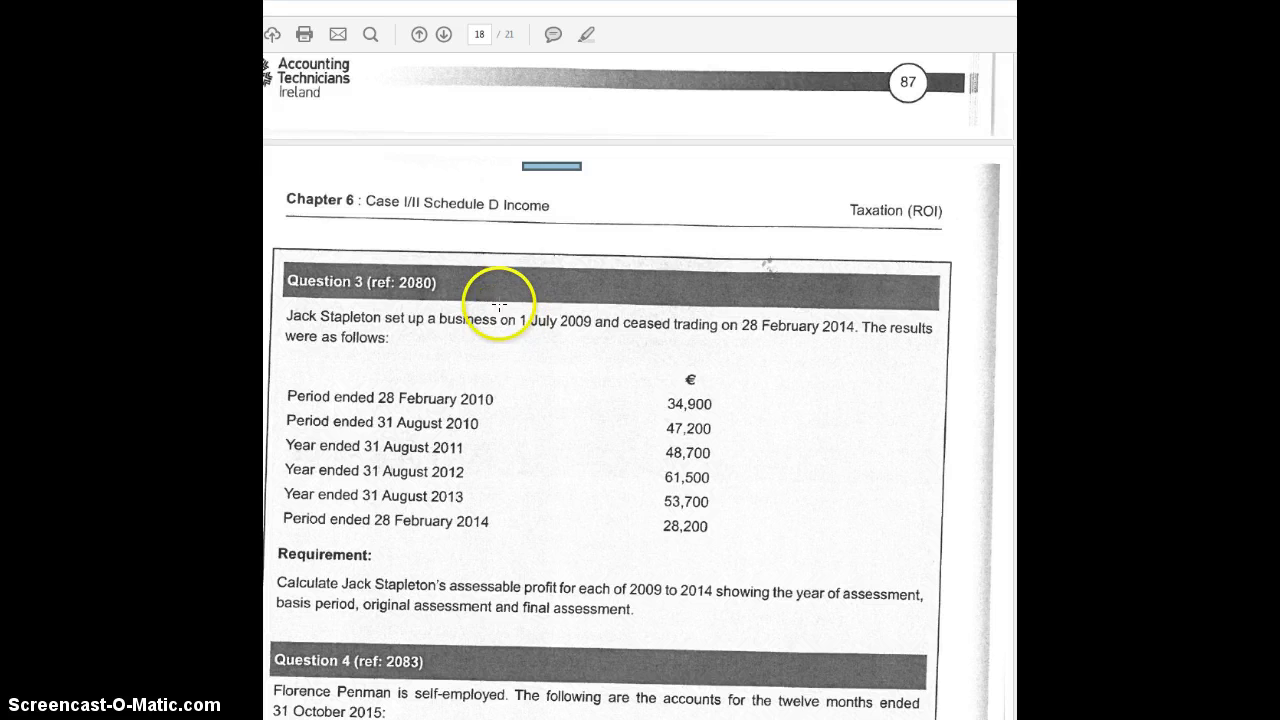
Highlight 'on 1 July 2009' in the Question 3 text, then switch to the Q.3 worksheet.
drag(498, 305, 602, 338)
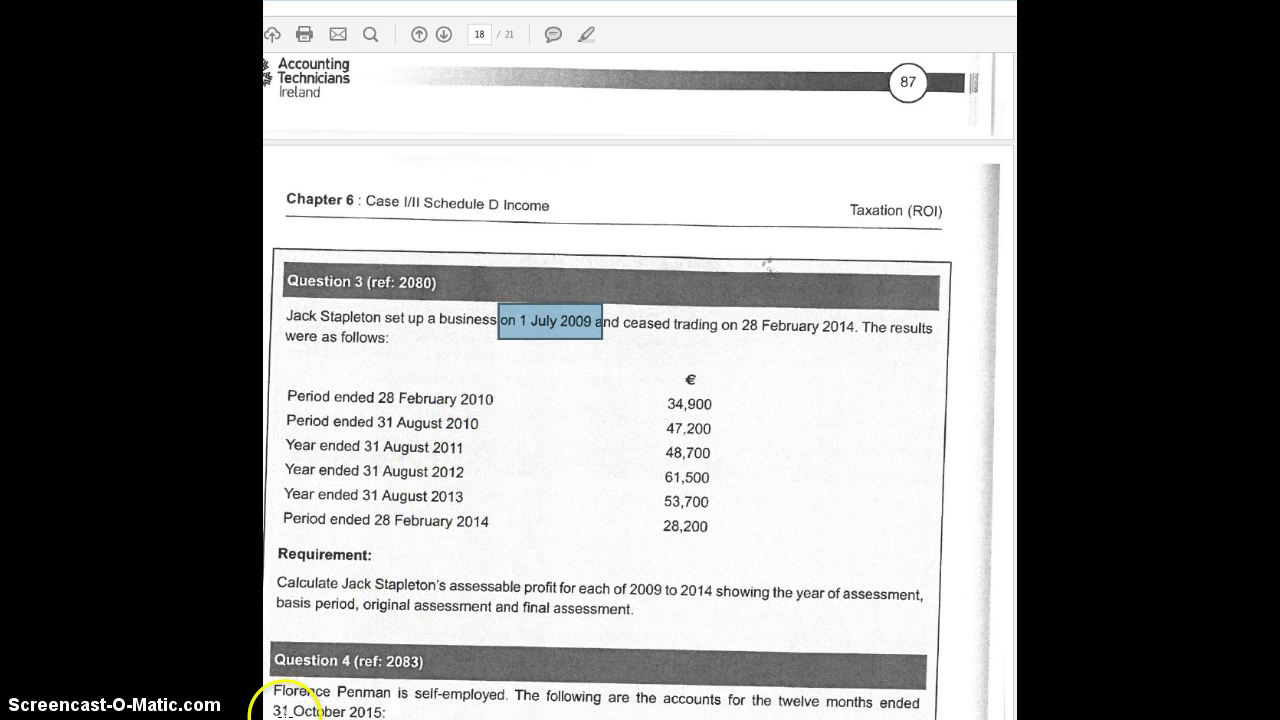
click(560, 712)
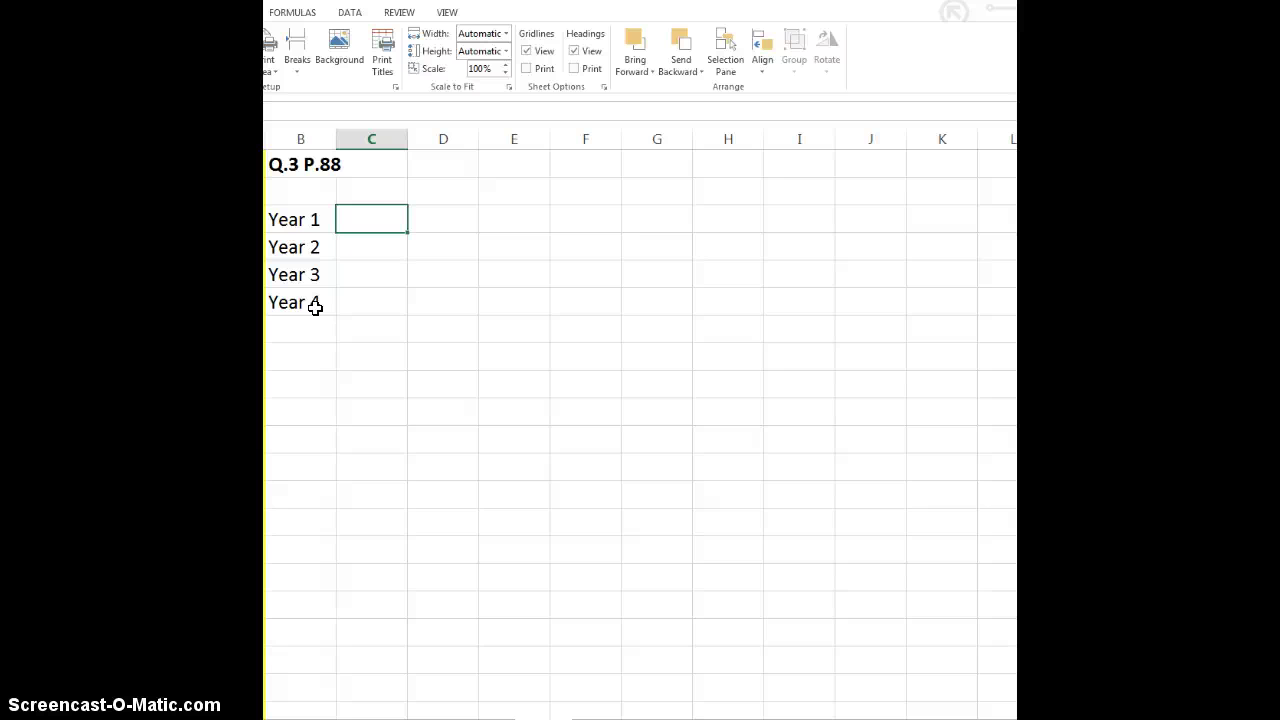
Enter 2009, 2010, 2011 and 2012 beside Year 1 to Year 4, correcting the mistyped Year 2 value.
click(360, 229)
text(2009)
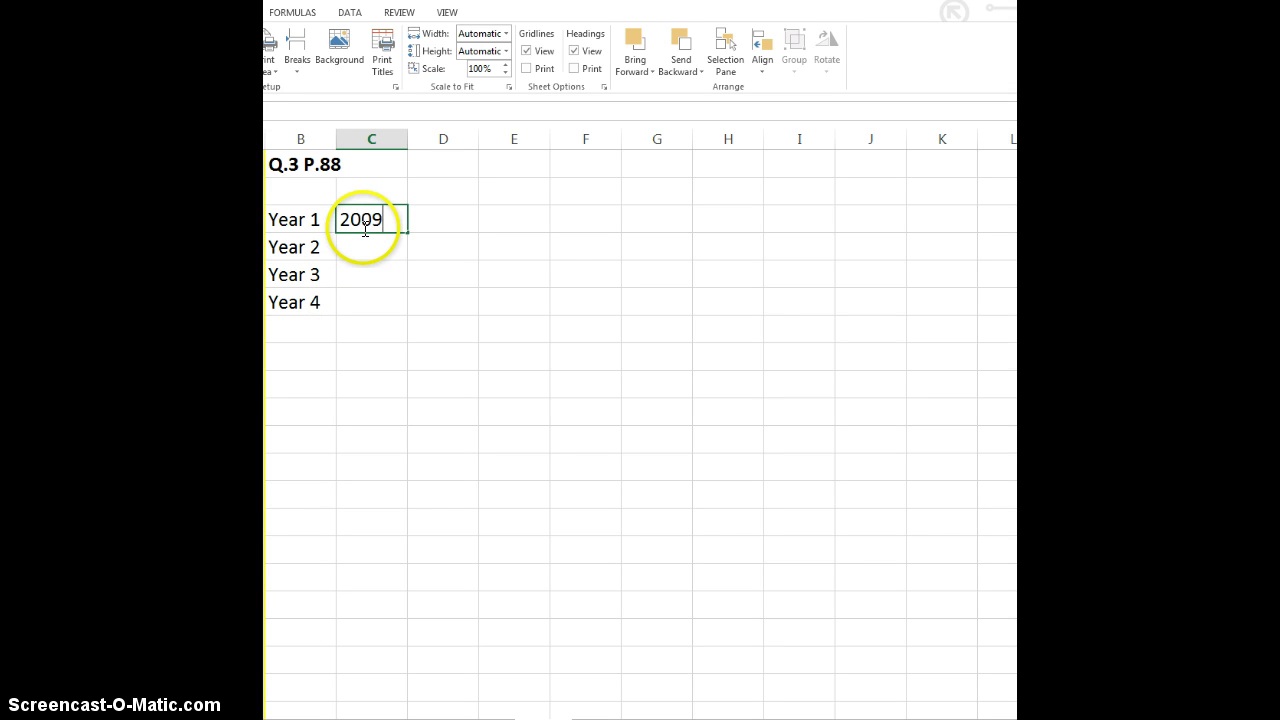
key(Return)
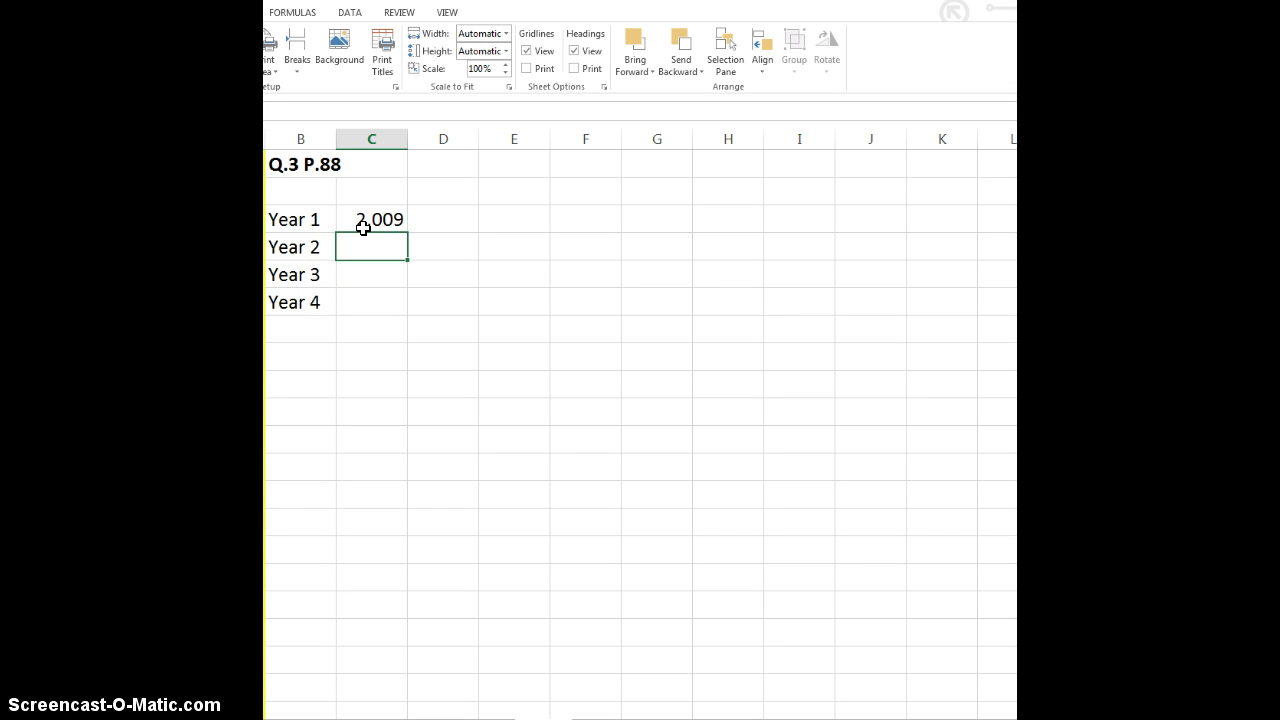
text(21,010)
key(Return)
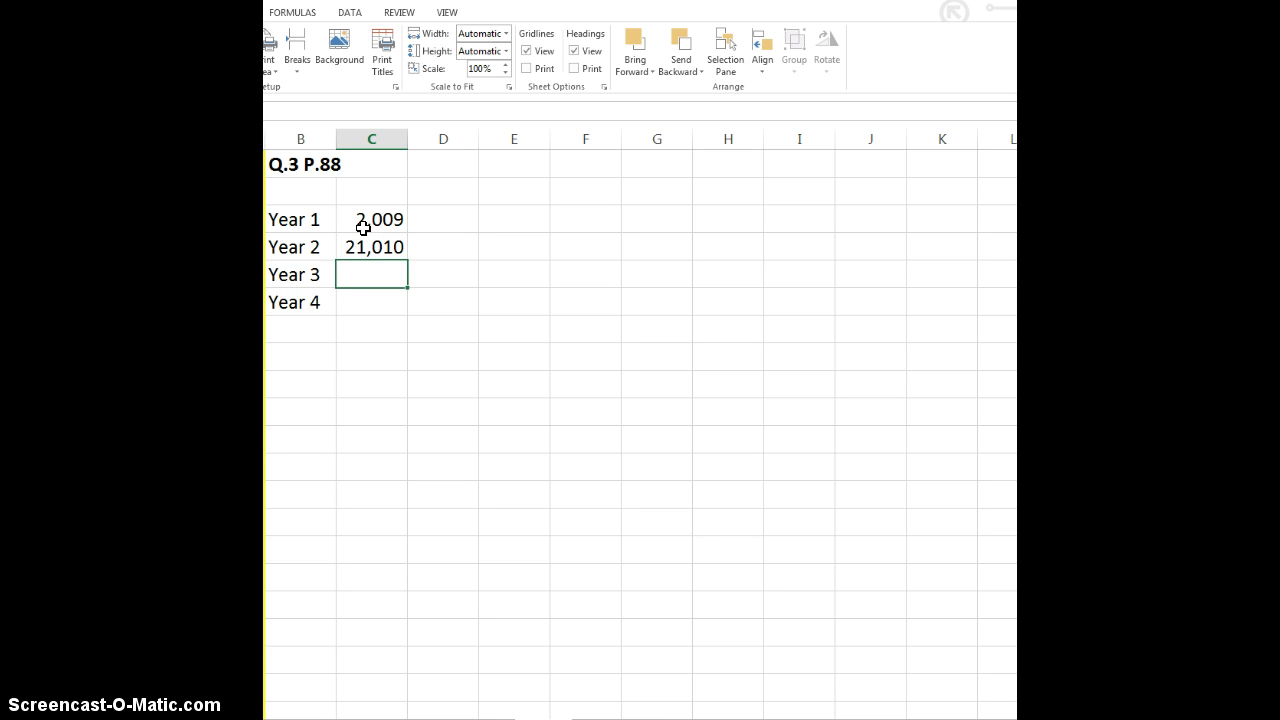
text(2,011)
key(Return)
text(2012)
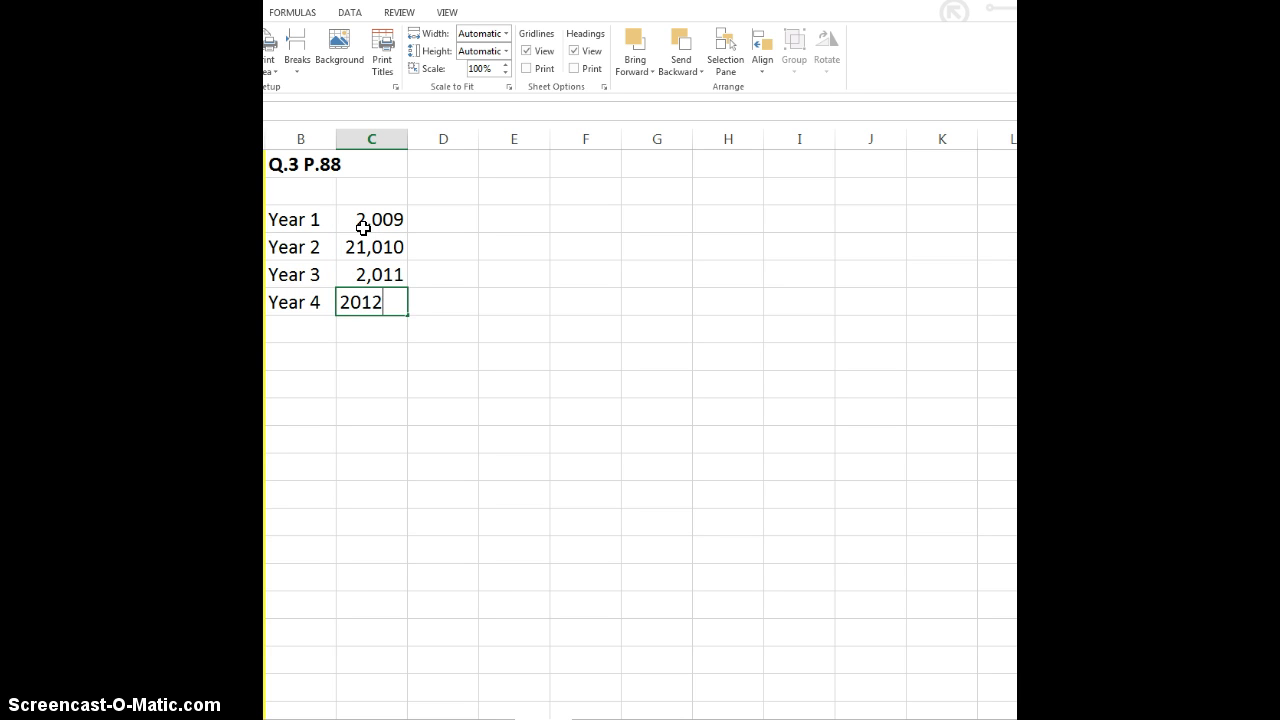
key(Return)
click(374, 249)
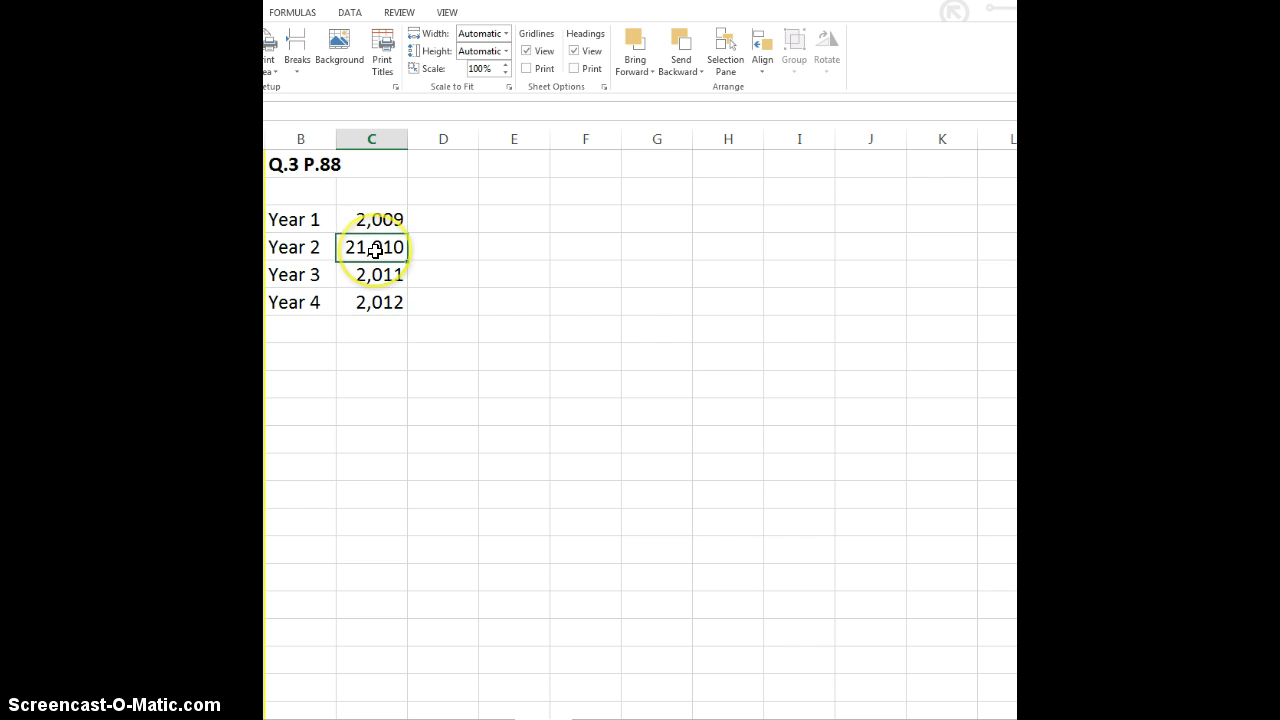
text(2,010)
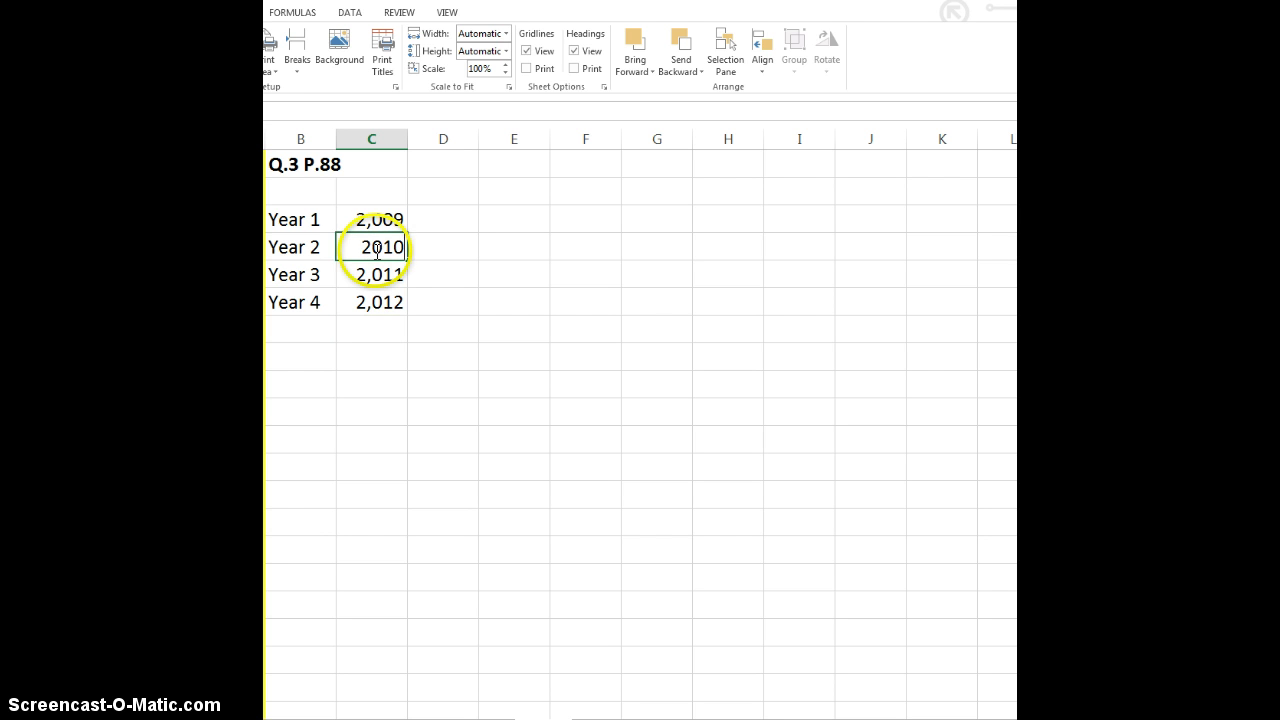
key(Return)
Format the year cells C4:C7 as General so they display without commas.
drag(380, 215, 385, 303)
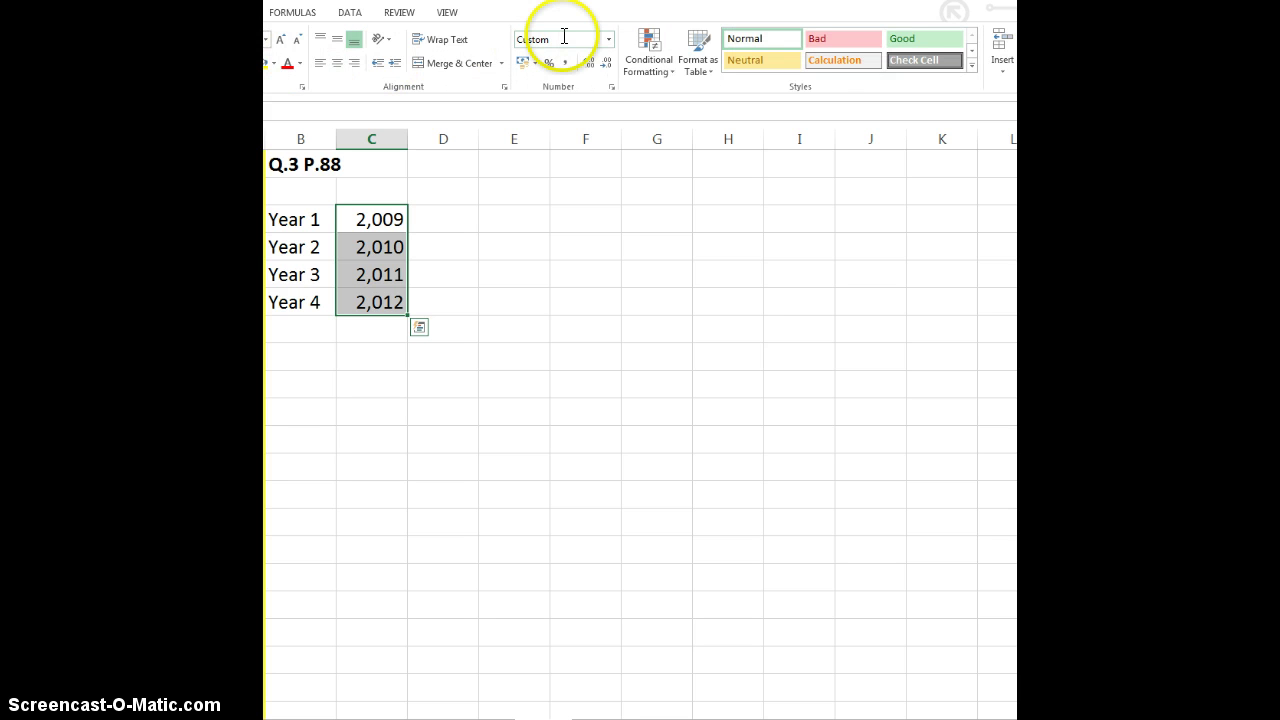
click(575, 38)
click(607, 40)
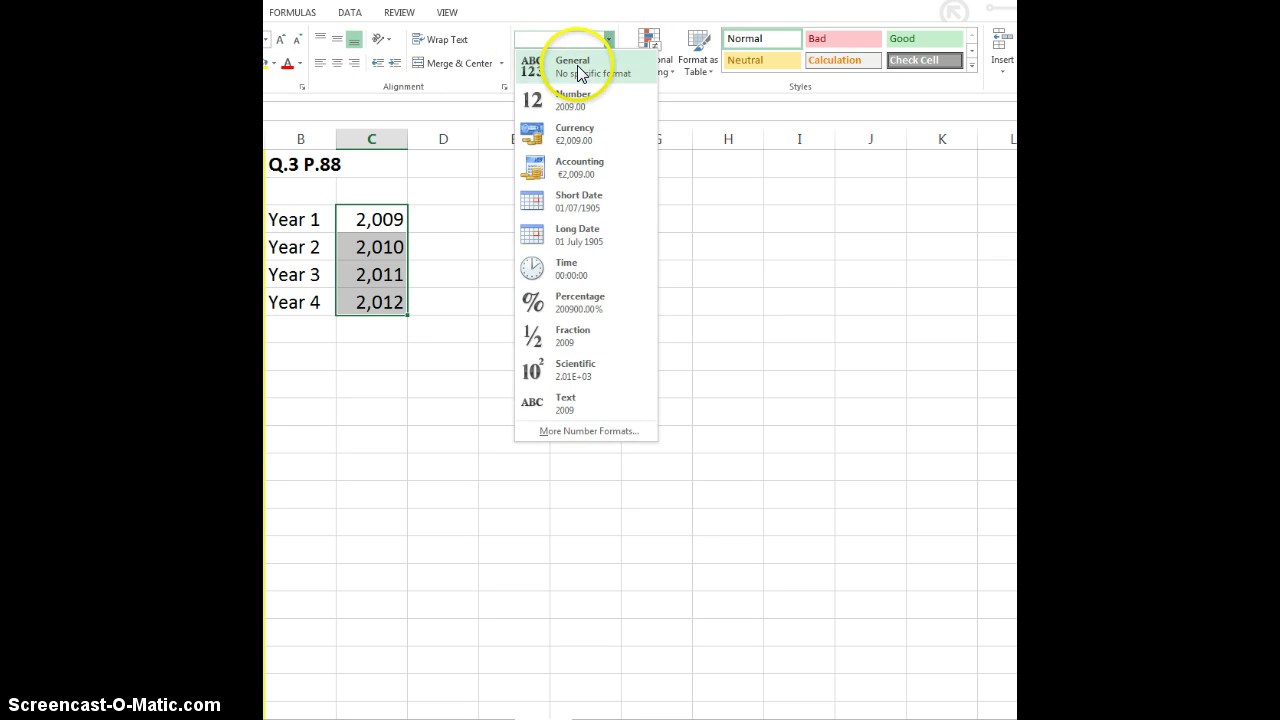
click(575, 58)
click(384, 352)
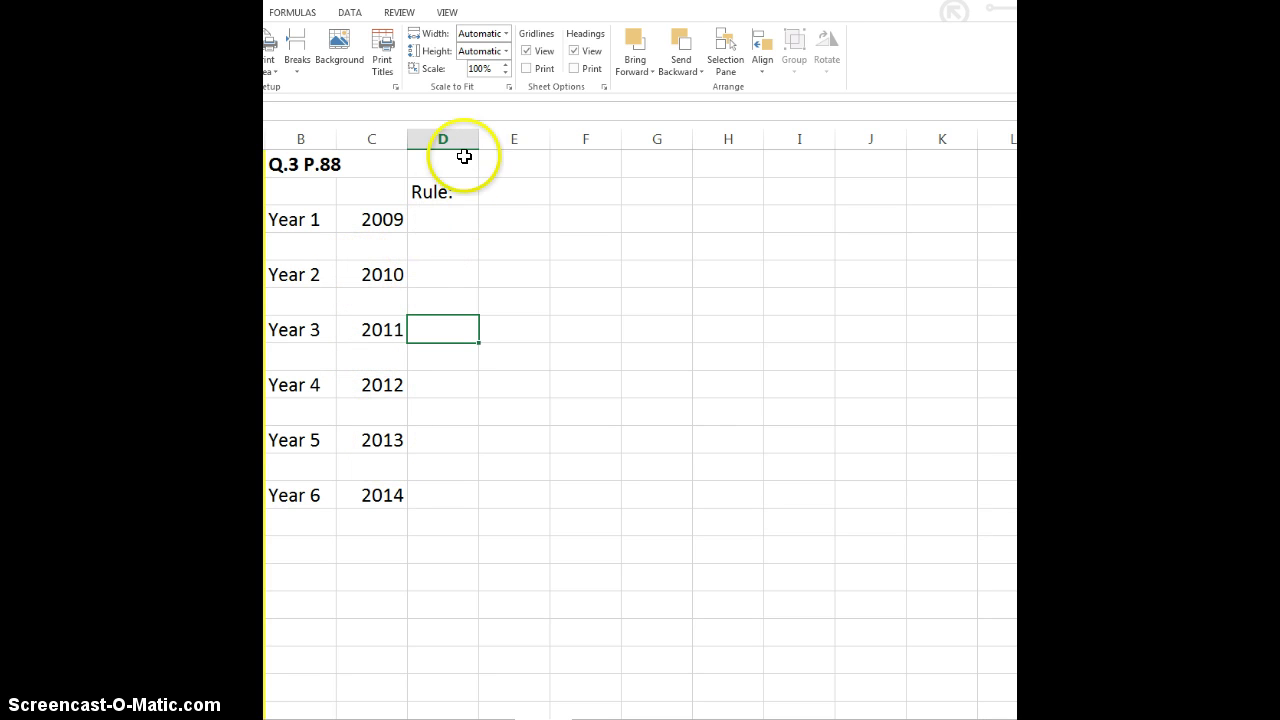
Write each year's basis-period rule in column D, from 2009 down to 2012, checking the PDF dates.
click(437, 218)
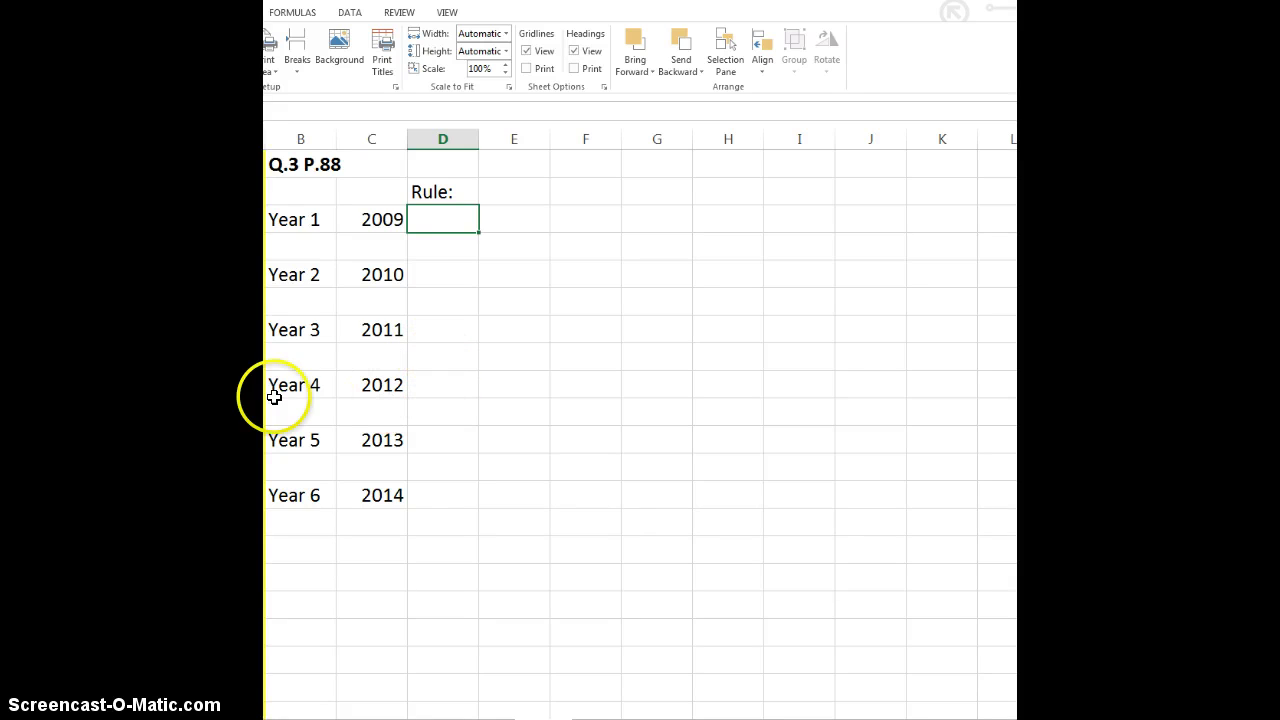
click(452, 382)
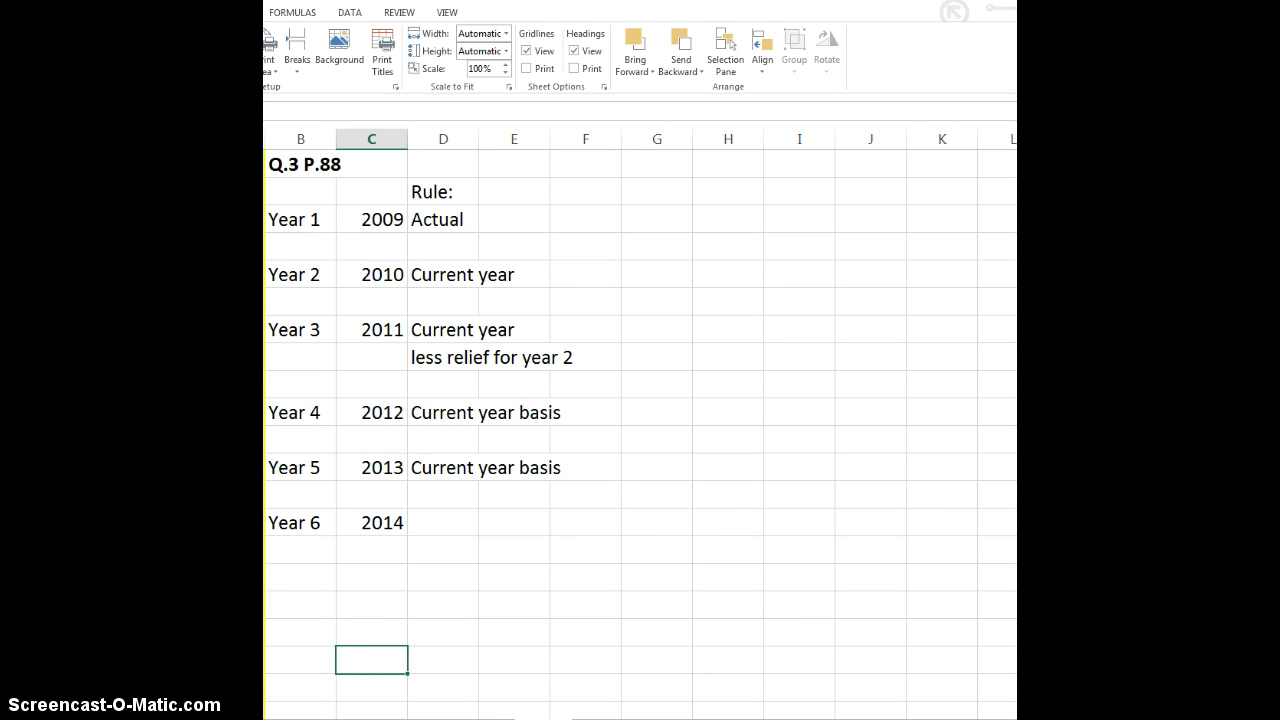
key(alt+Tab)
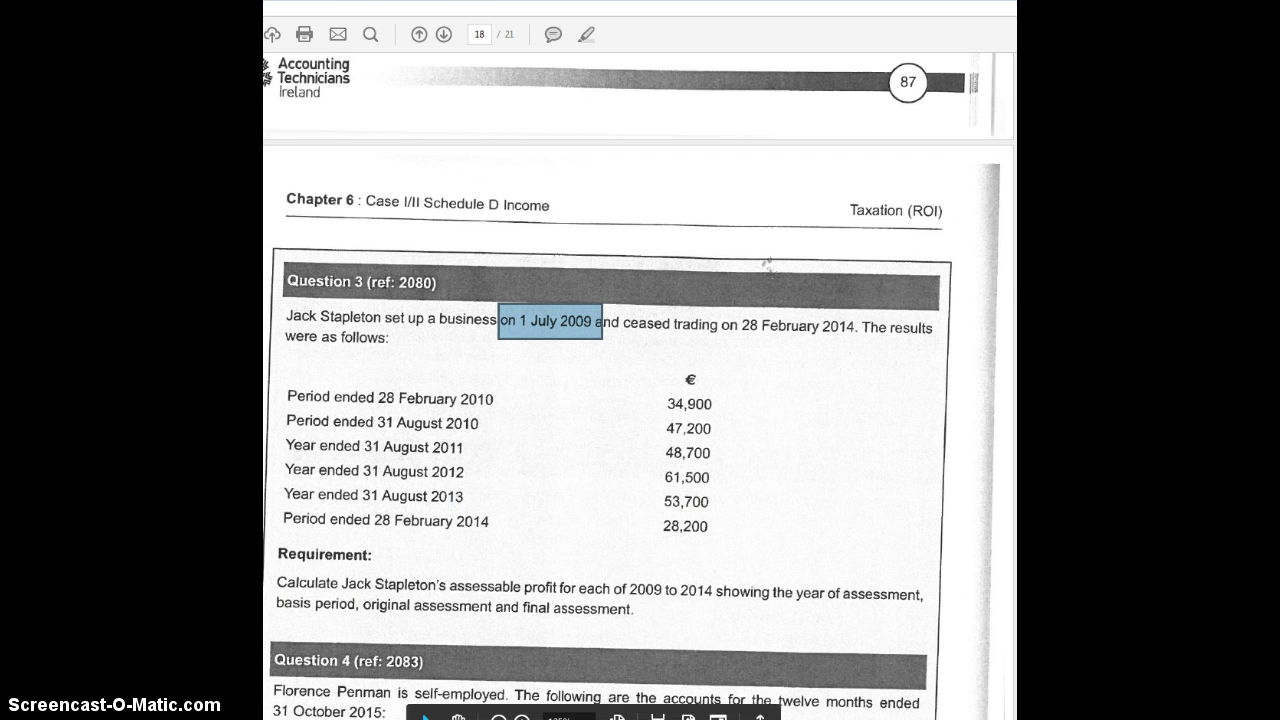
Enter assessable profits of 61,500 for Year 4 (2012) and 53,700 for Year 5 (2013) from the question.
key(alt+Tab)
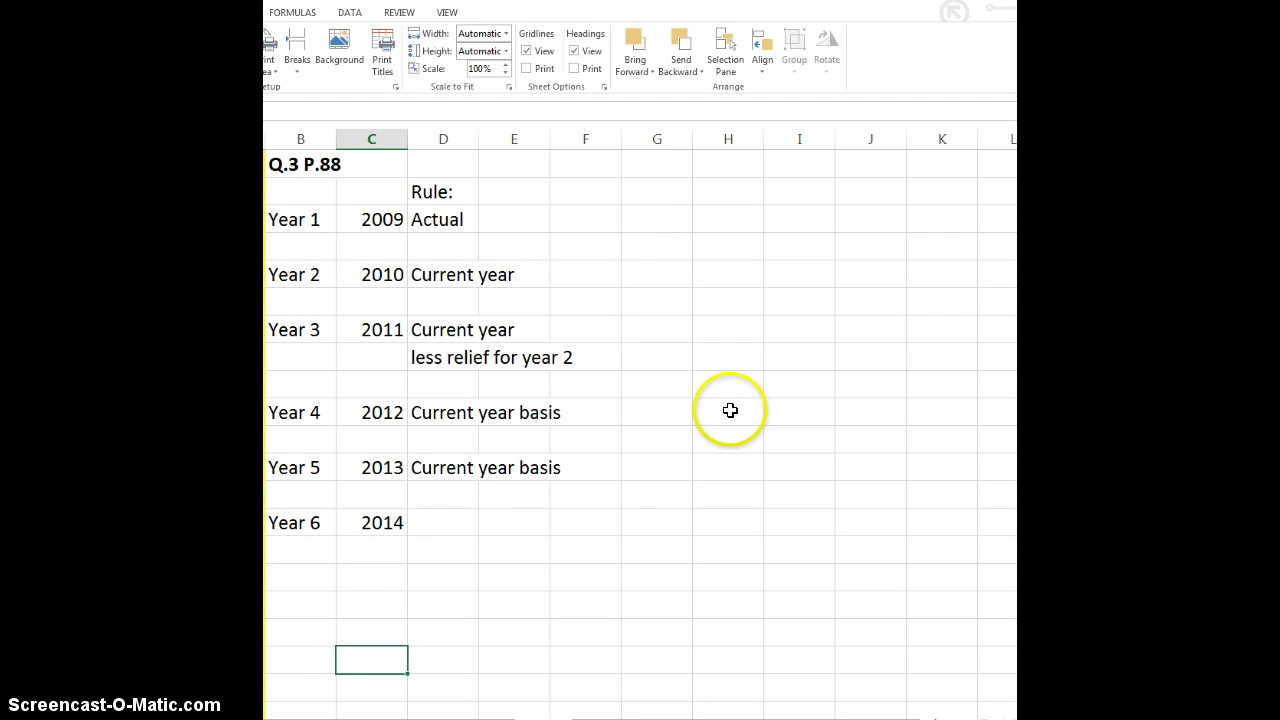
click(695, 412)
text(61,500)
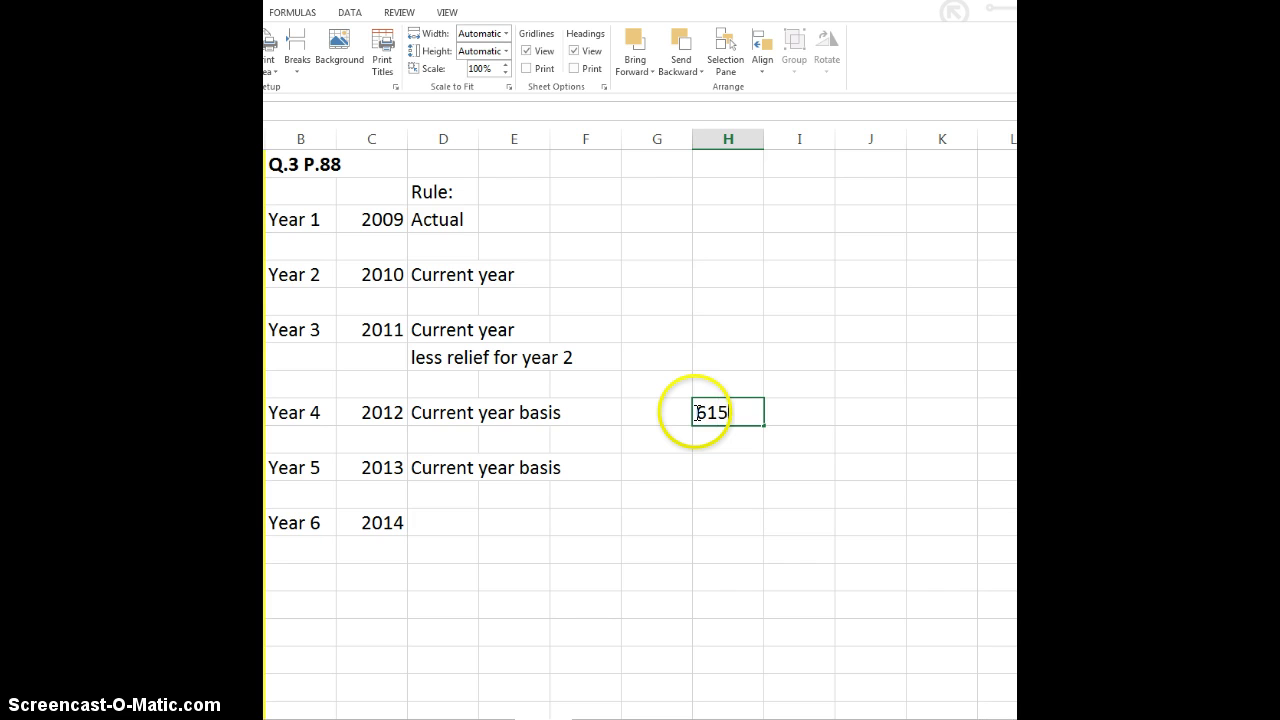
key(Return)
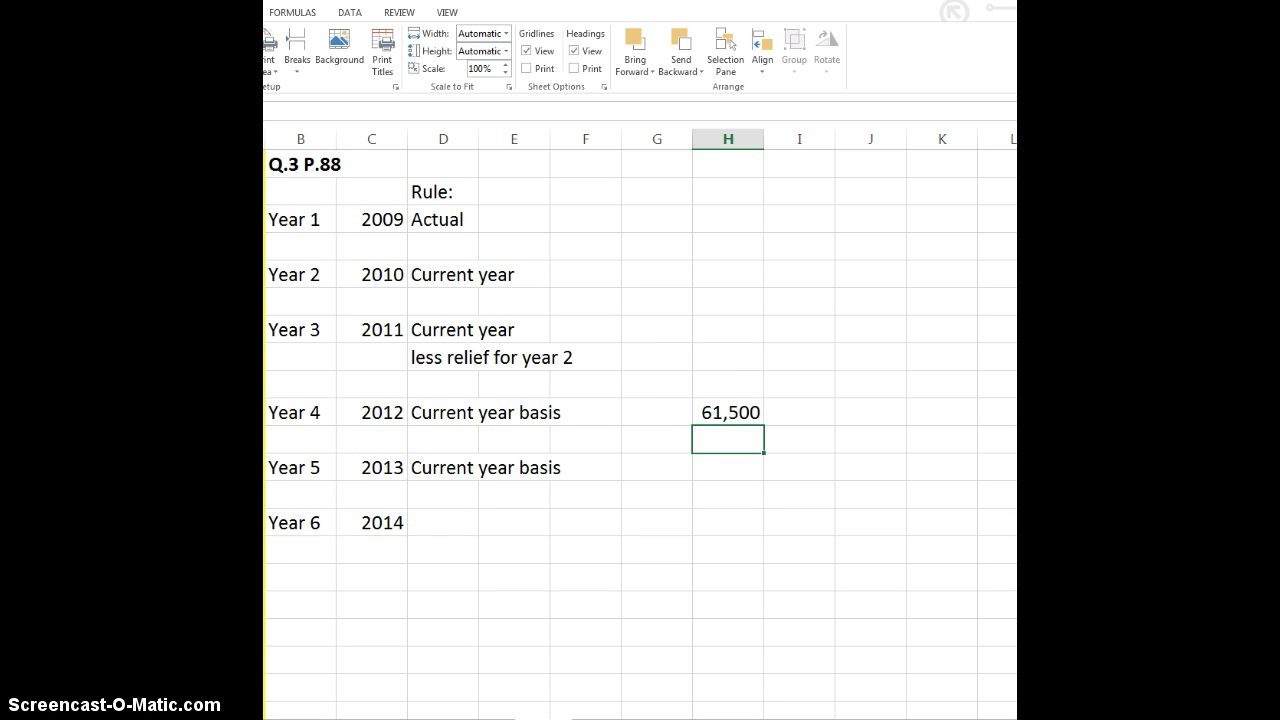
key(alt+Tab)
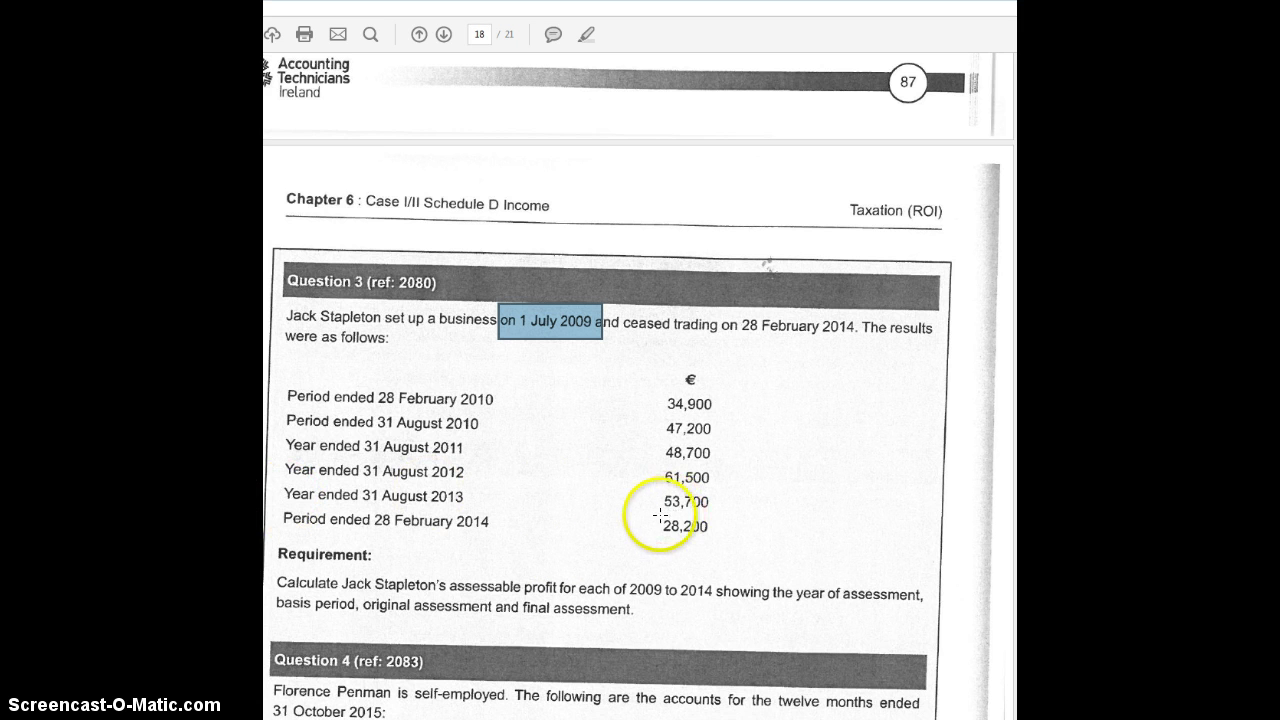
click(365, 707)
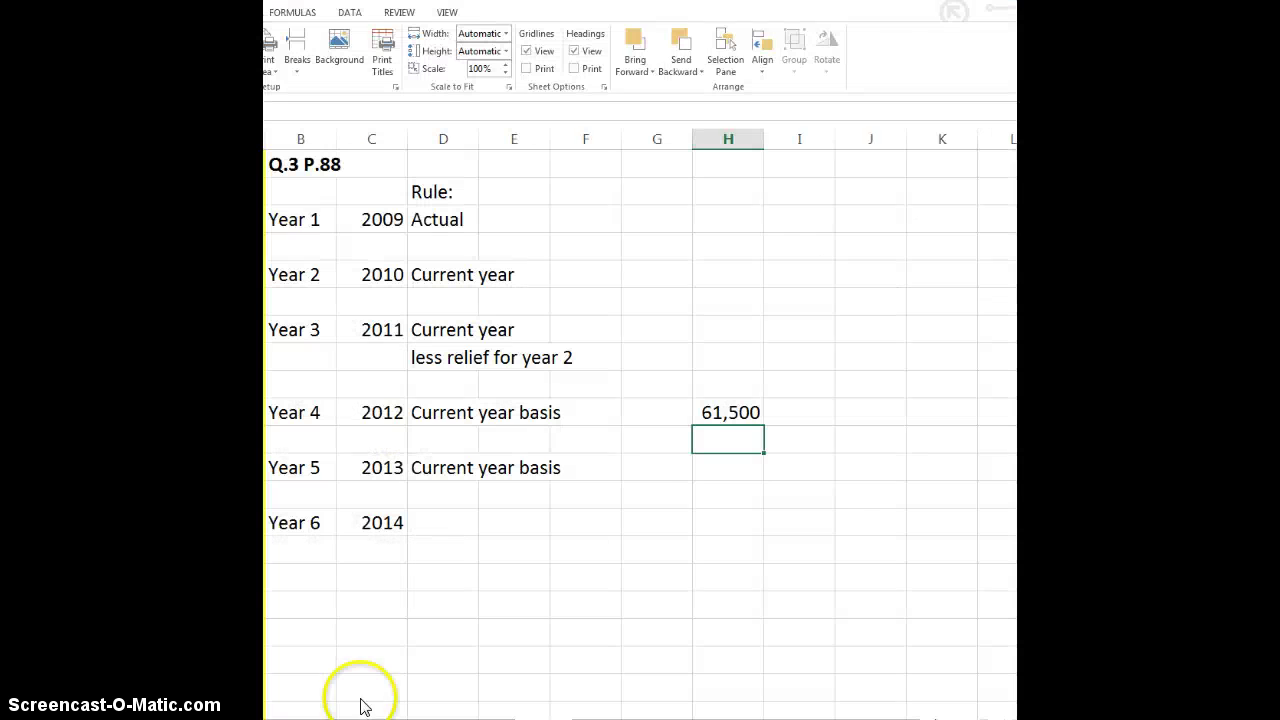
click(708, 469)
text(53,7)
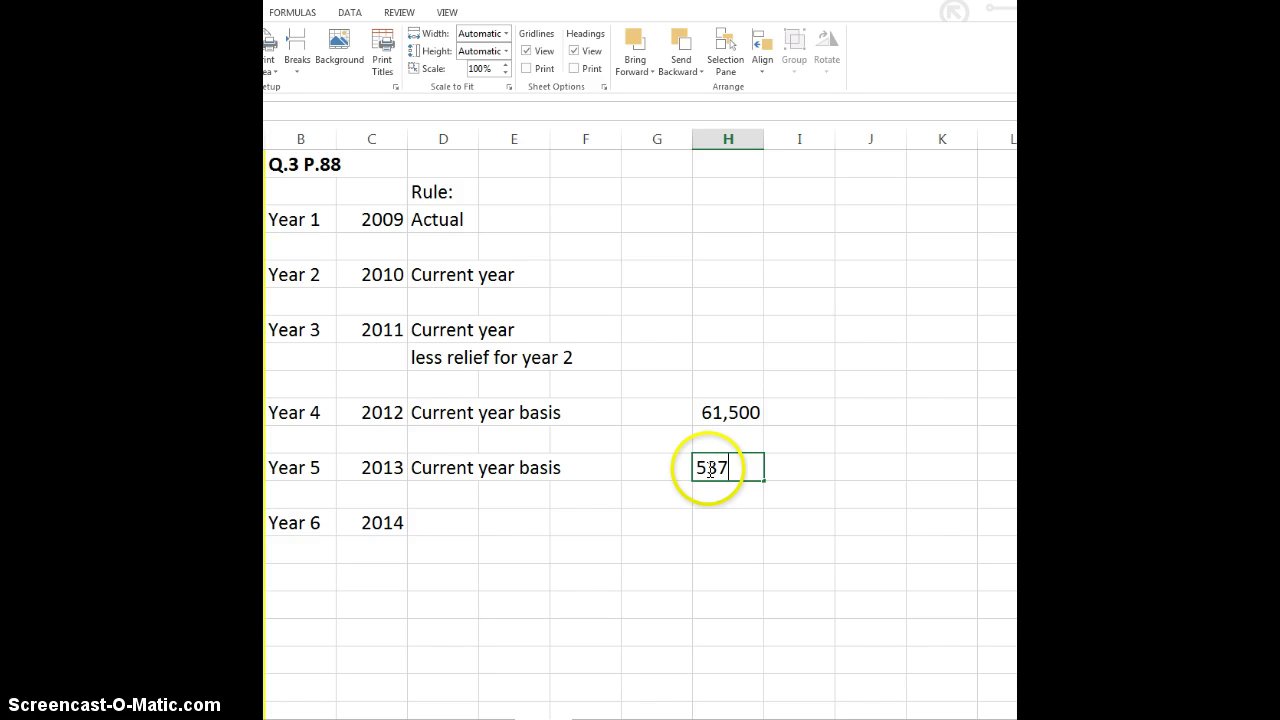
text(00)
key(Return)
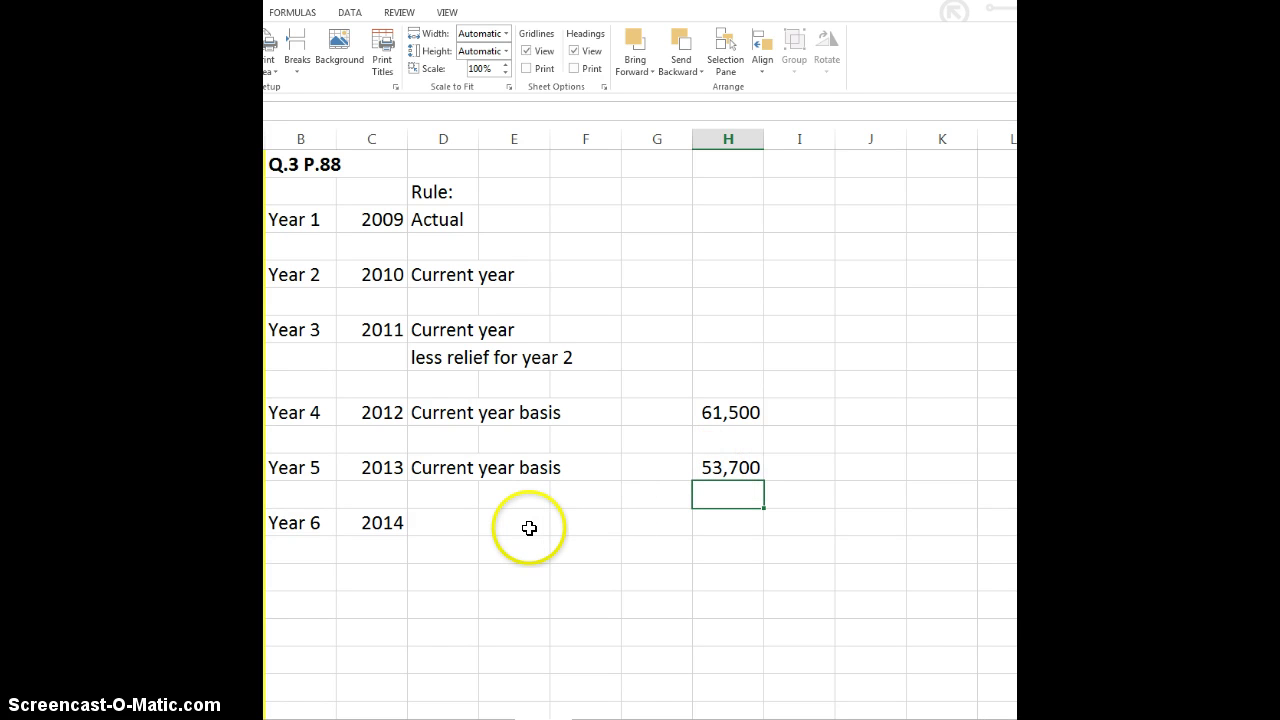
key(alt+Tab)
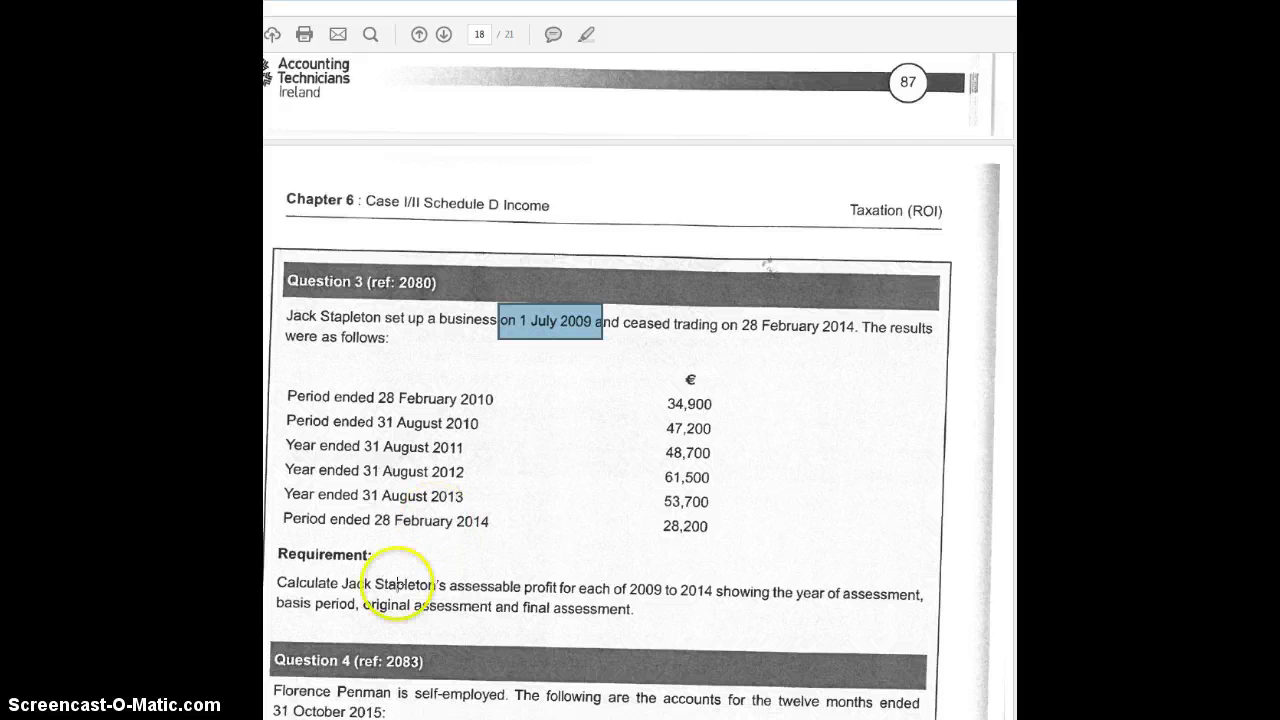
Read the Question 3 Requirement paragraph and return to the Q.3 P.88 worksheet.
key(alt+Tab)
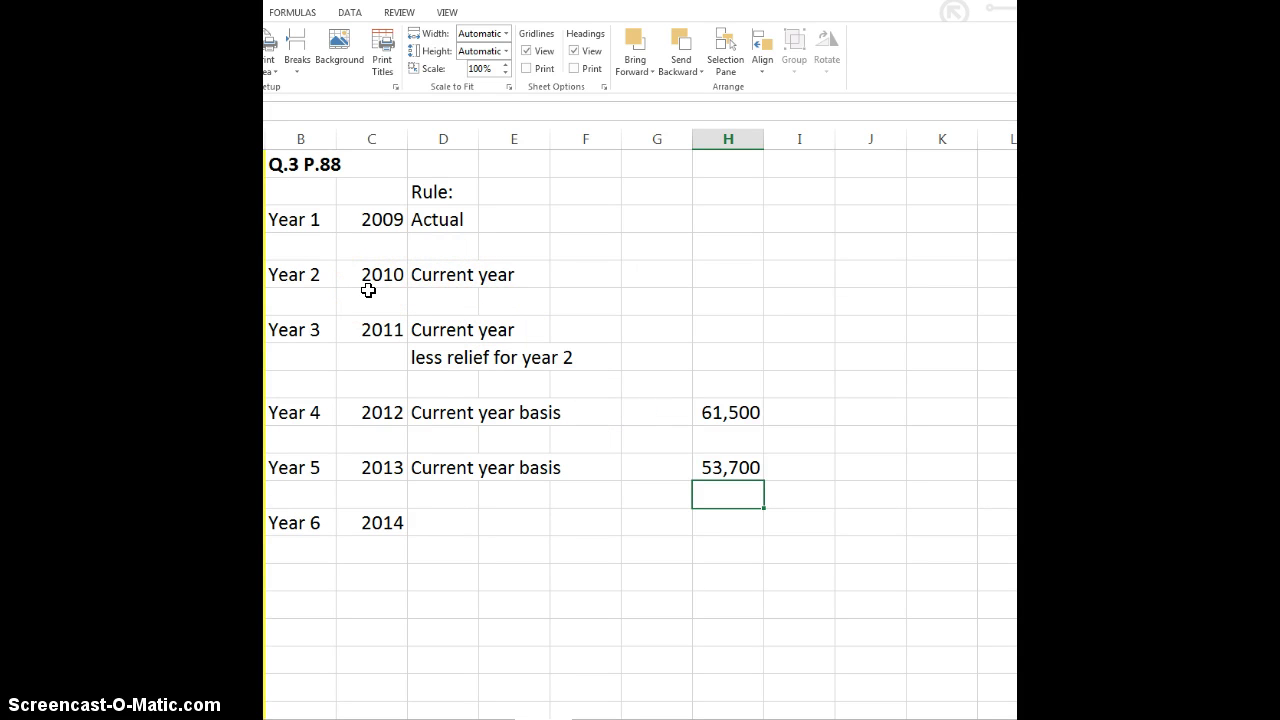
Edit the Year 2 and Year 3 rules in column D to read 'Current year basis'.
click(425, 274)
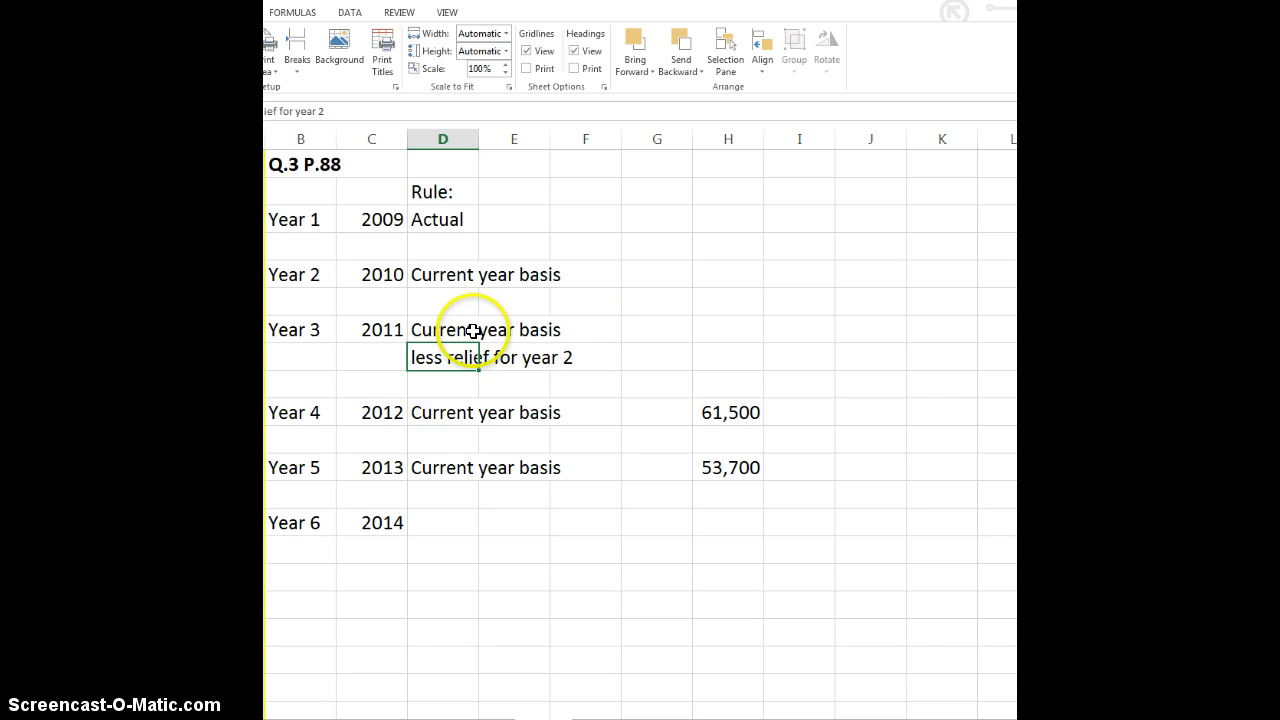
key(alt+Tab)
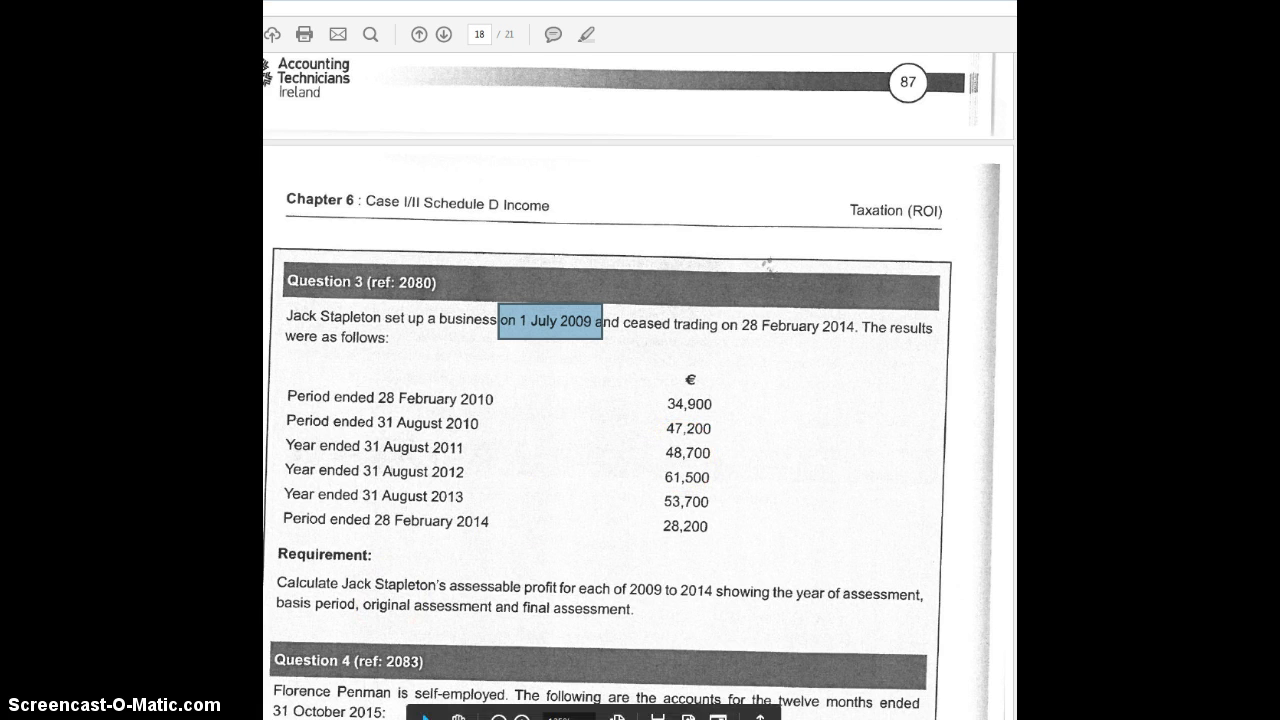
Enter 48,700 as the profit on the Year 3 (2011) row.
key(alt+Tab)
click(670, 328)
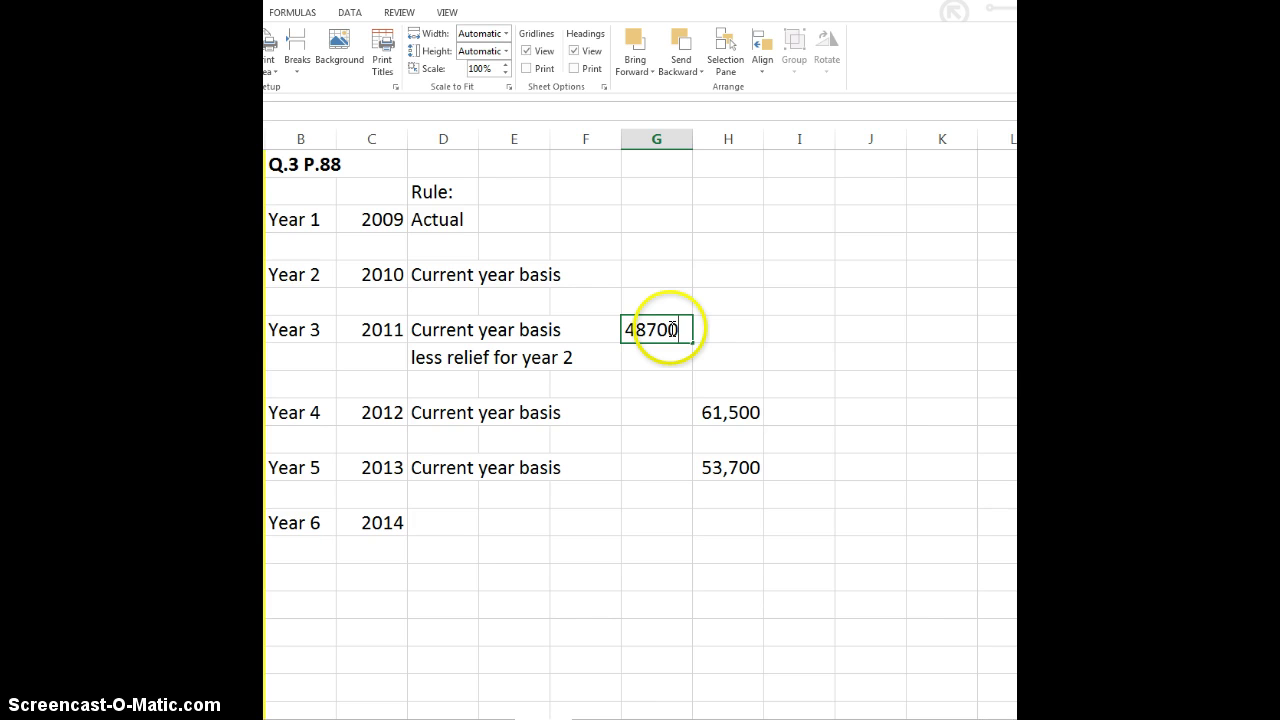
key(Return)
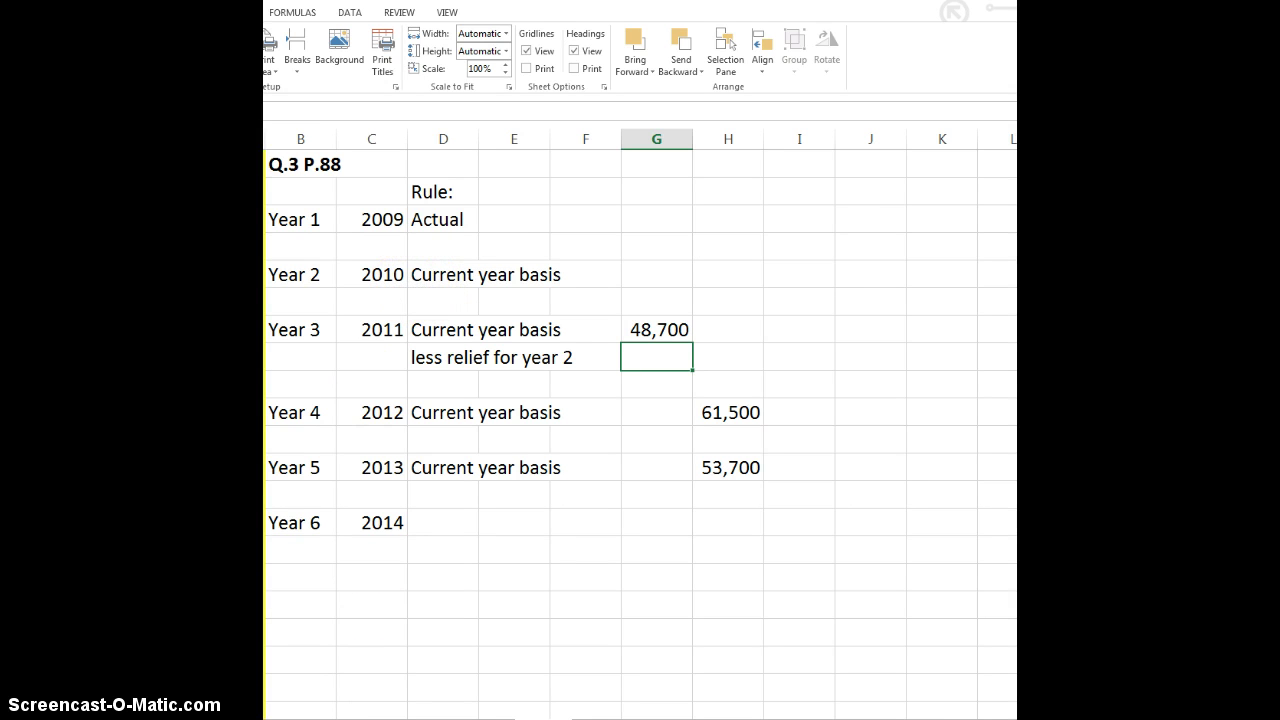
key(alt+Tab)
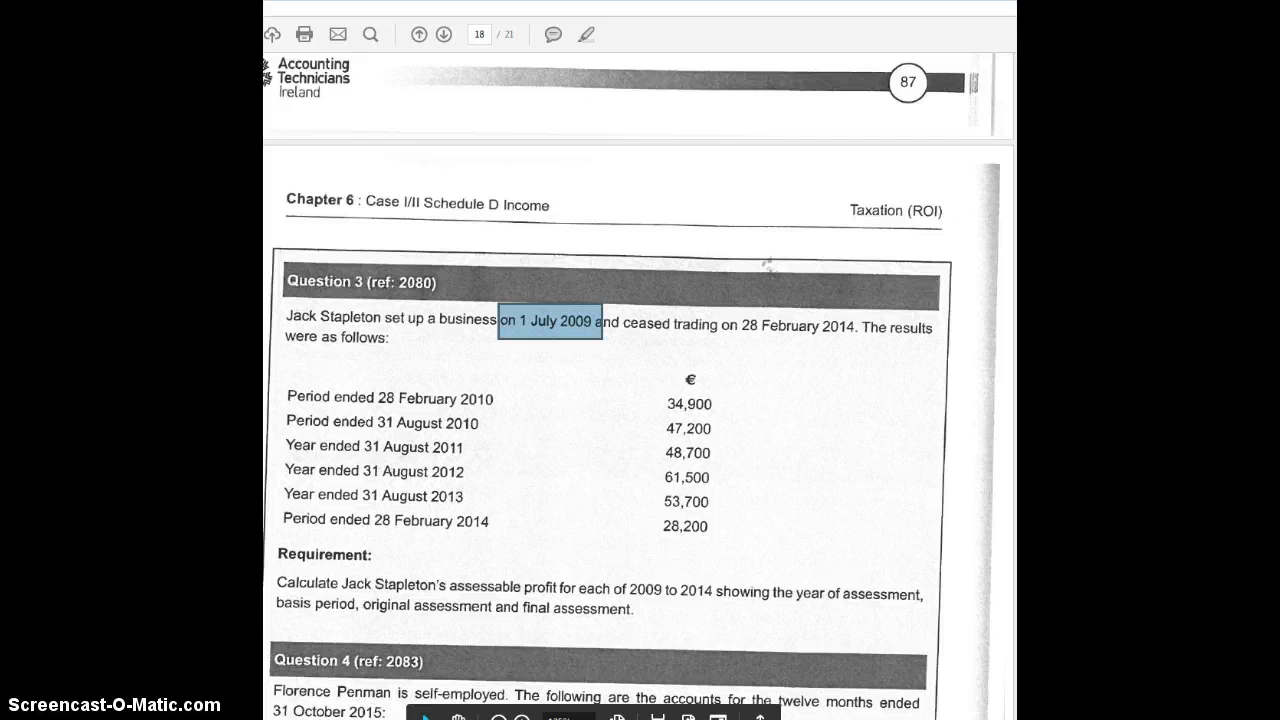
key(alt+Tab)
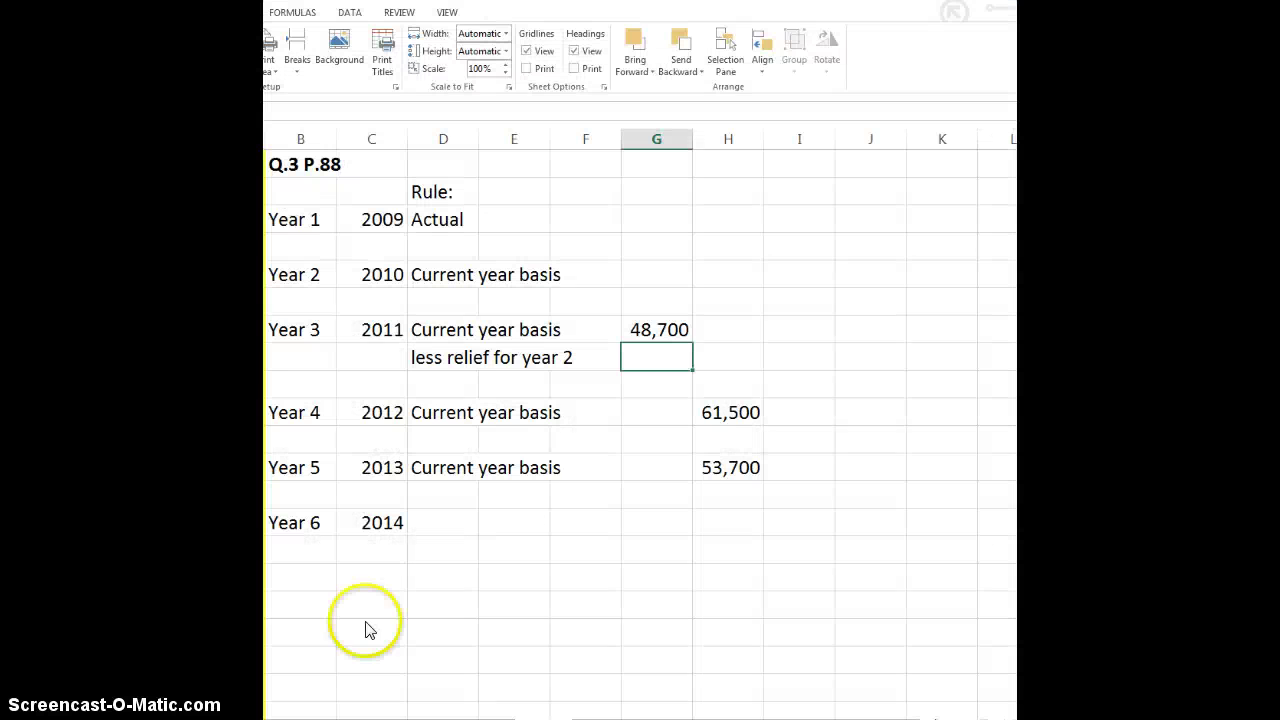